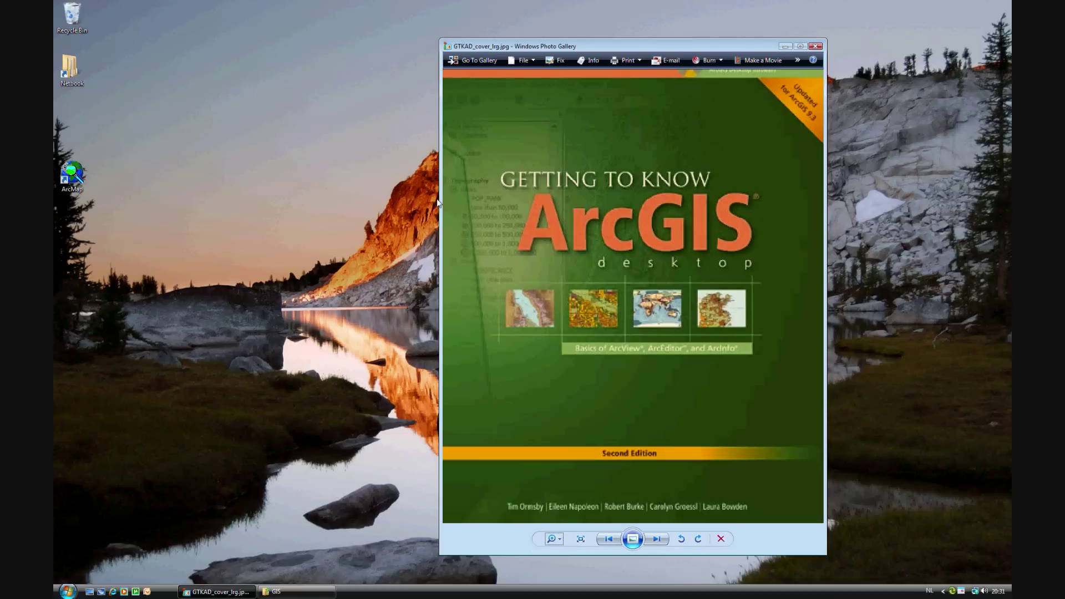
Minimize the Windows Photo Gallery window showing the ArcGIS book cover.
left_click(785, 47)
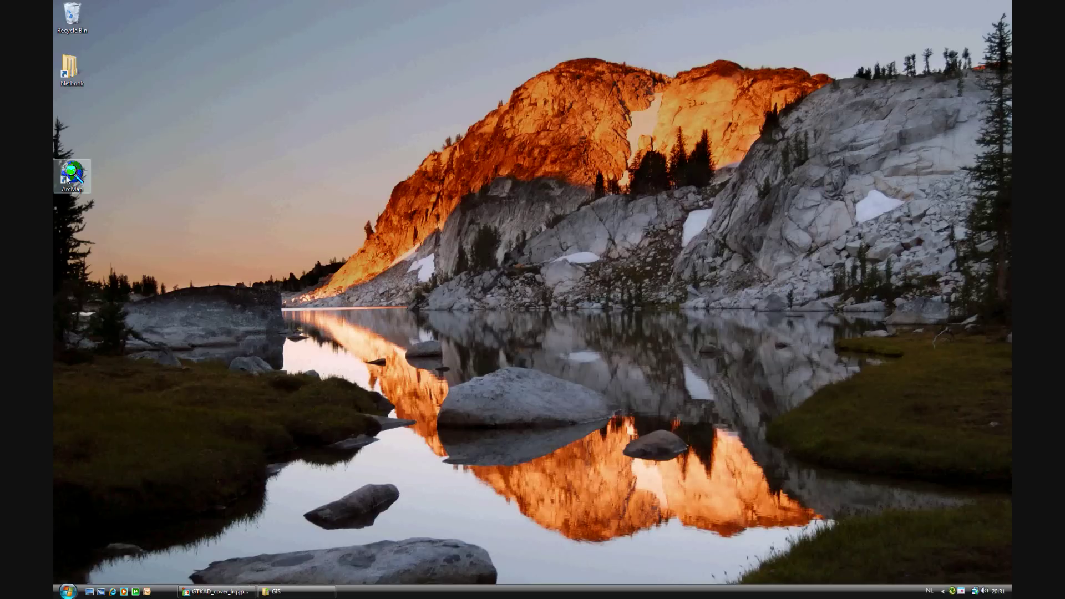
Launch ArcMap and load the existing map document ex06b.mxd from Chapter06.
double_click(66, 176)
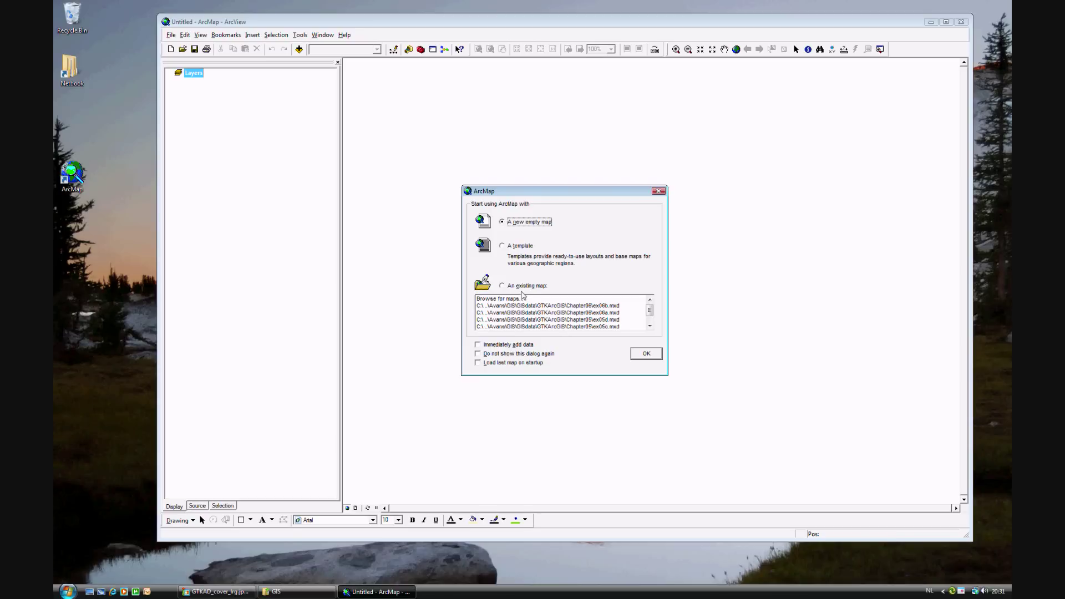
left_click(503, 286)
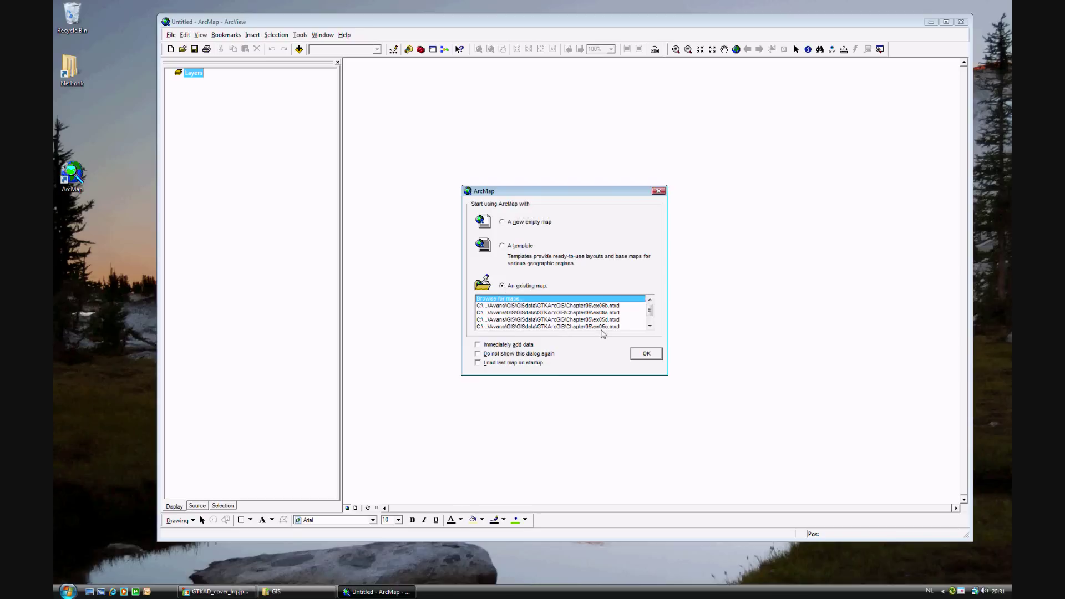
left_click(645, 355)
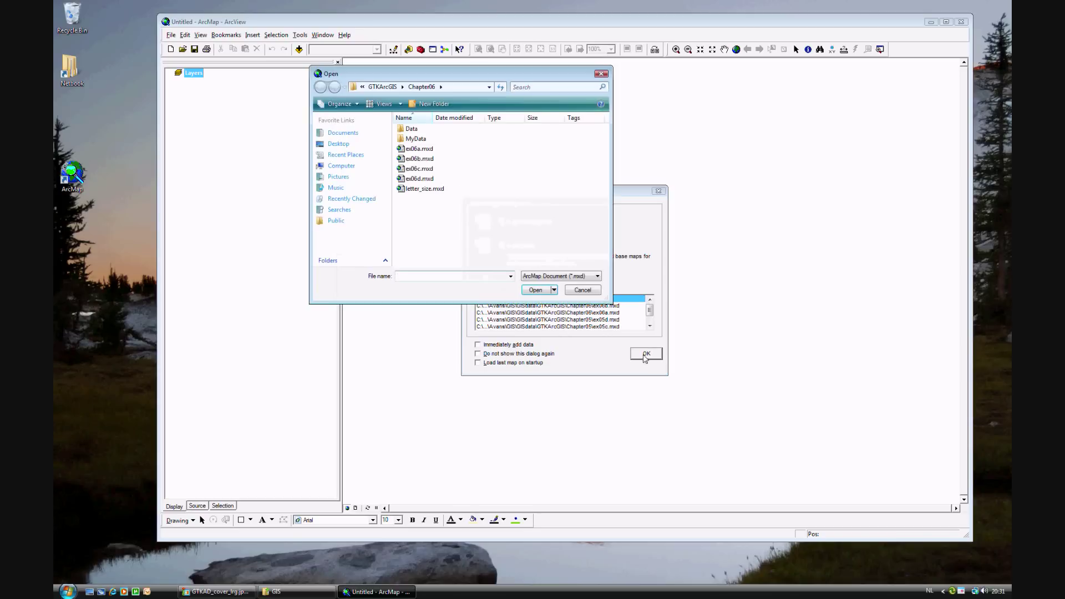
left_click(426, 160)
left_click(536, 289)
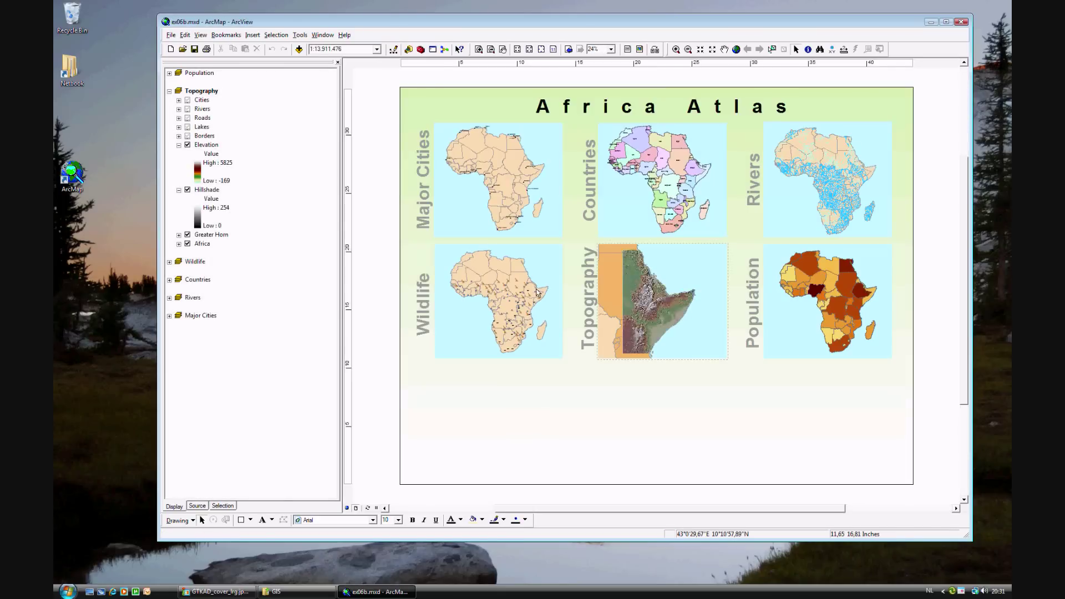
Select the Topography data frame on the layout and switch to Data View.
left_click(661, 320)
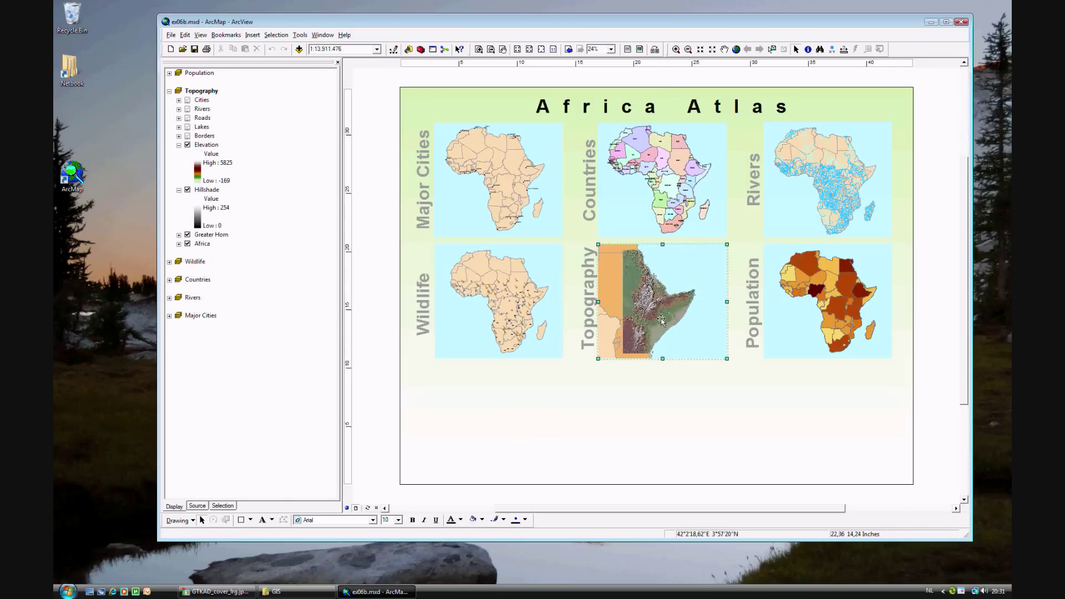
left_click(653, 390)
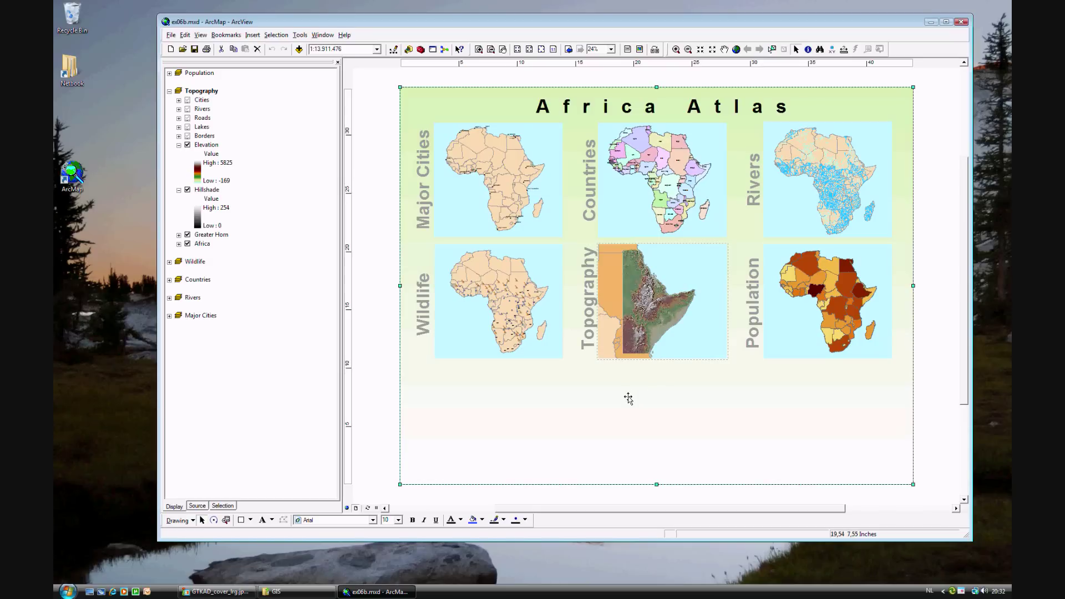
left_click(347, 508)
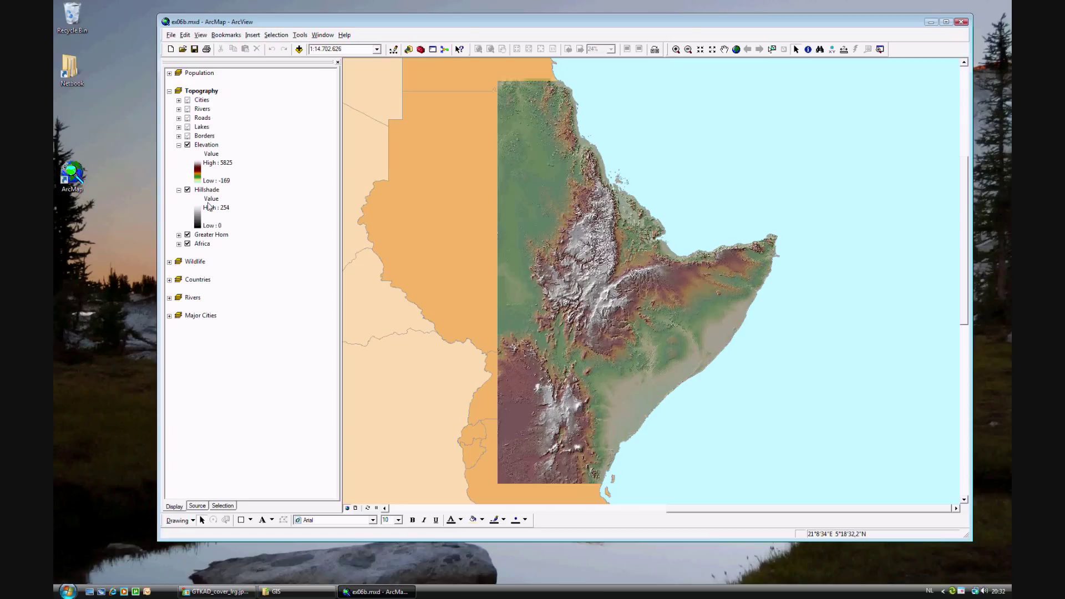
Zoom the Topography map to the Elevation Area bookmark.
left_click(228, 36)
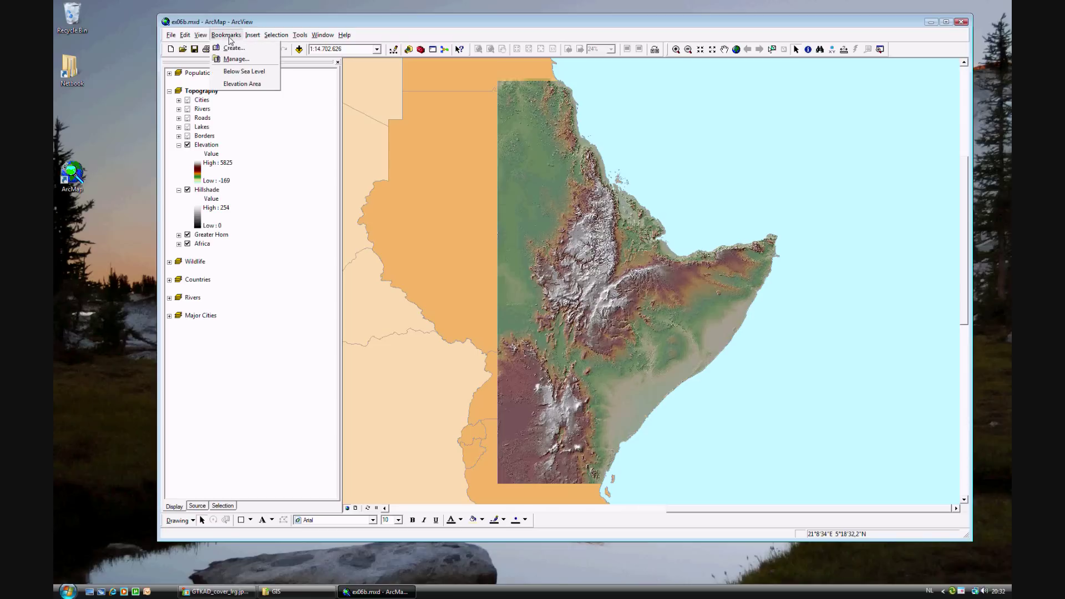
left_click(250, 85)
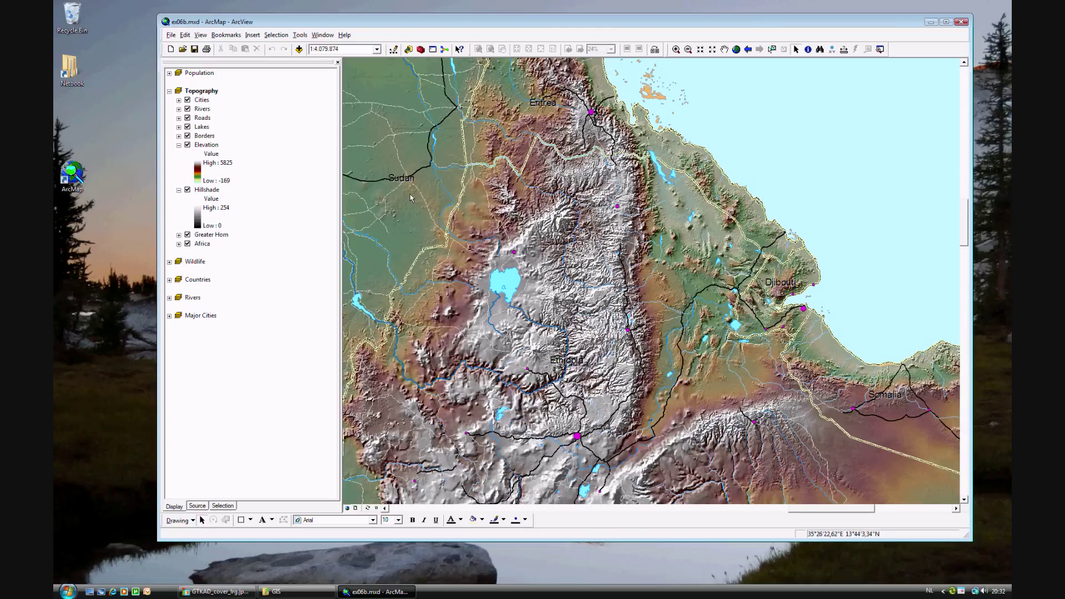
Change the Elevation layer's symbology from Stretched to Classified, giving 5 Natural Breaks classes.
double_click(209, 147)
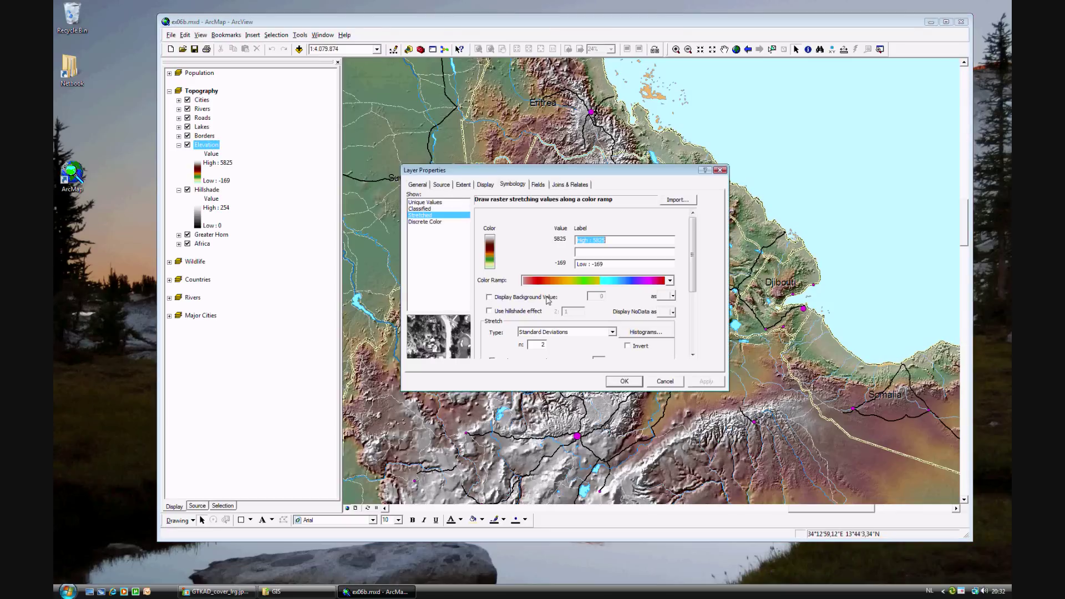
left_click_drag(521, 171, 449, 175)
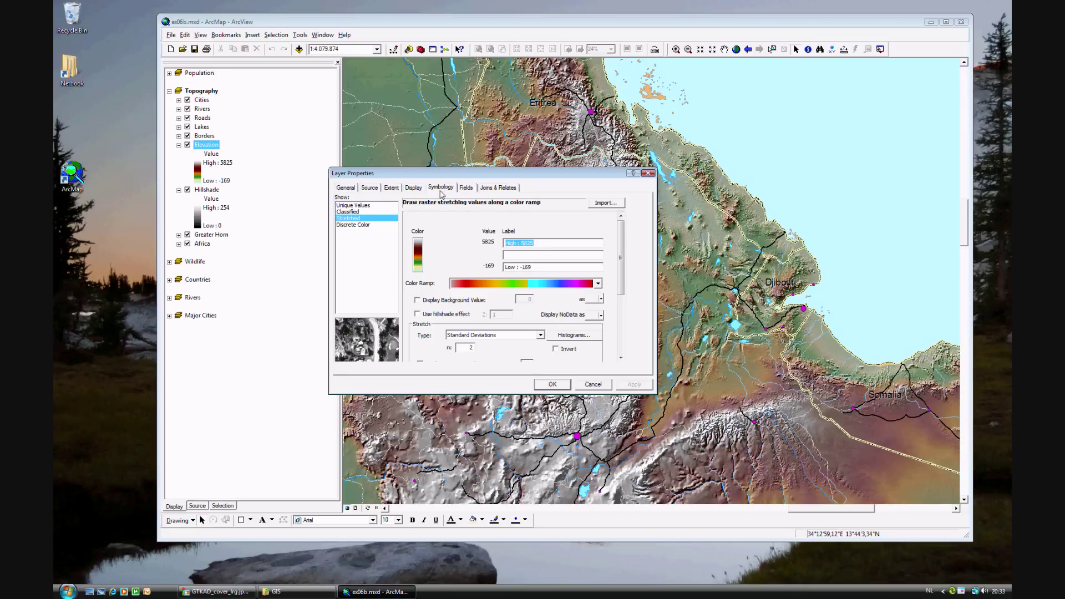
left_click(353, 213)
left_click(353, 219)
left_click(353, 213)
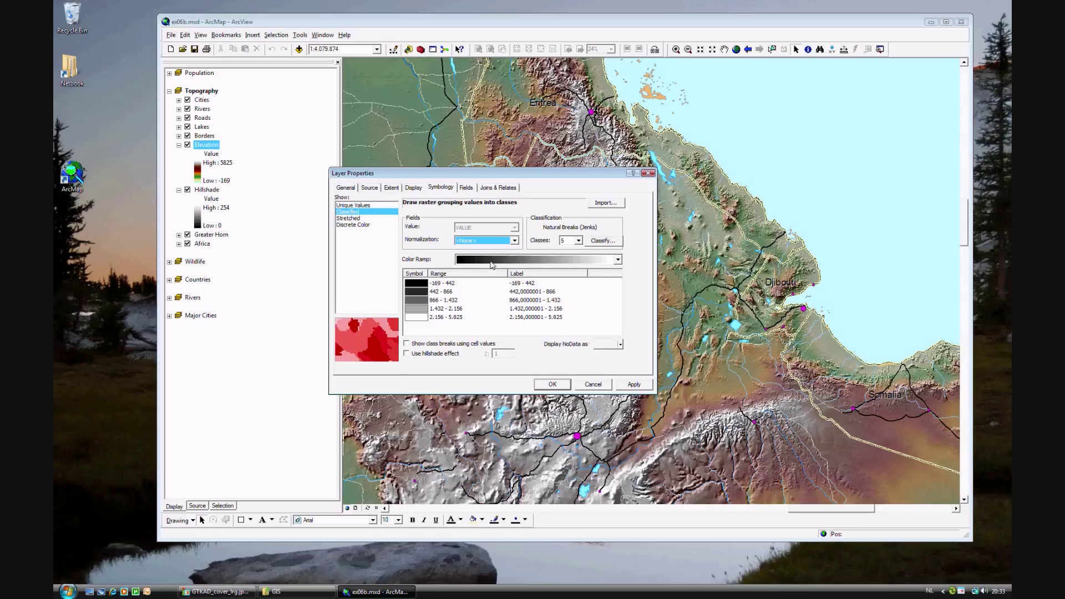
Show colour ramps by name instead of as graphics.
right_click(490, 265)
left_click(504, 268)
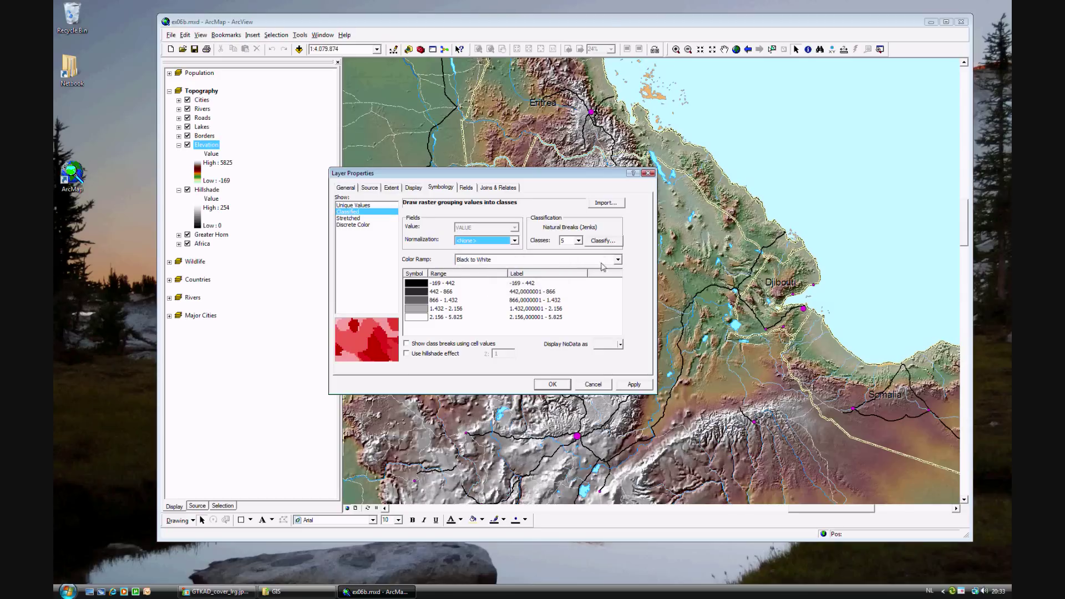
left_click(618, 260)
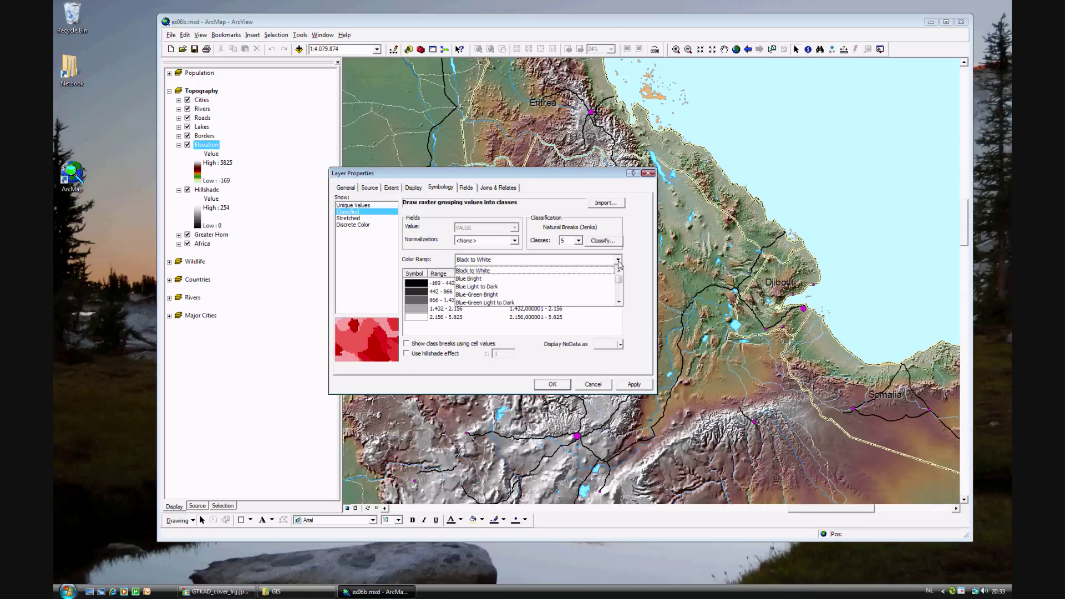
left_click(619, 262)
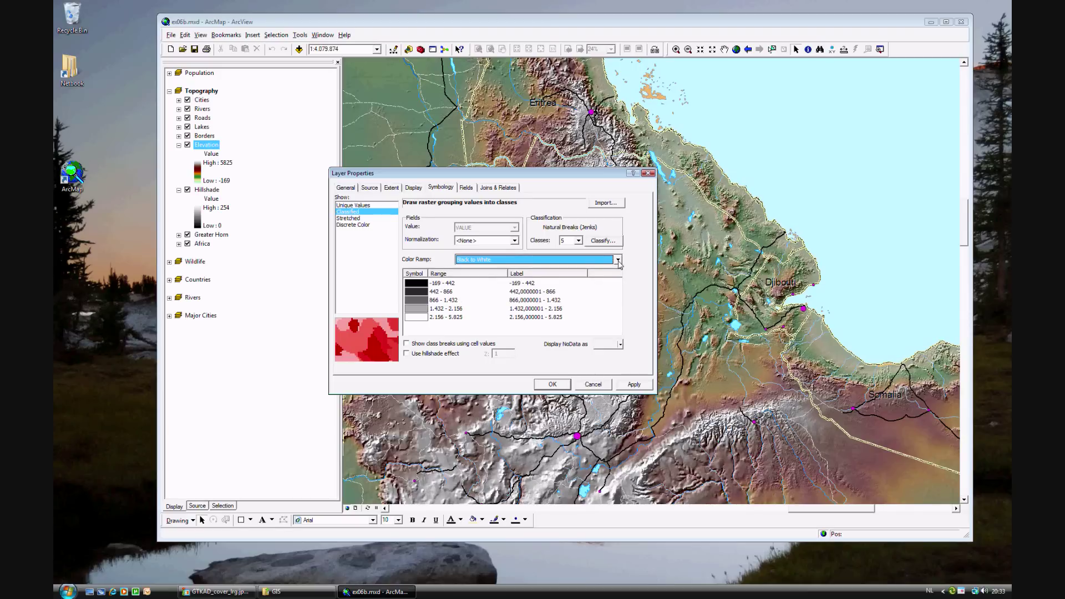
Apply the Elevation #2 colour ramp to the classes, after briefly trying Elevation #1.
left_click(618, 260)
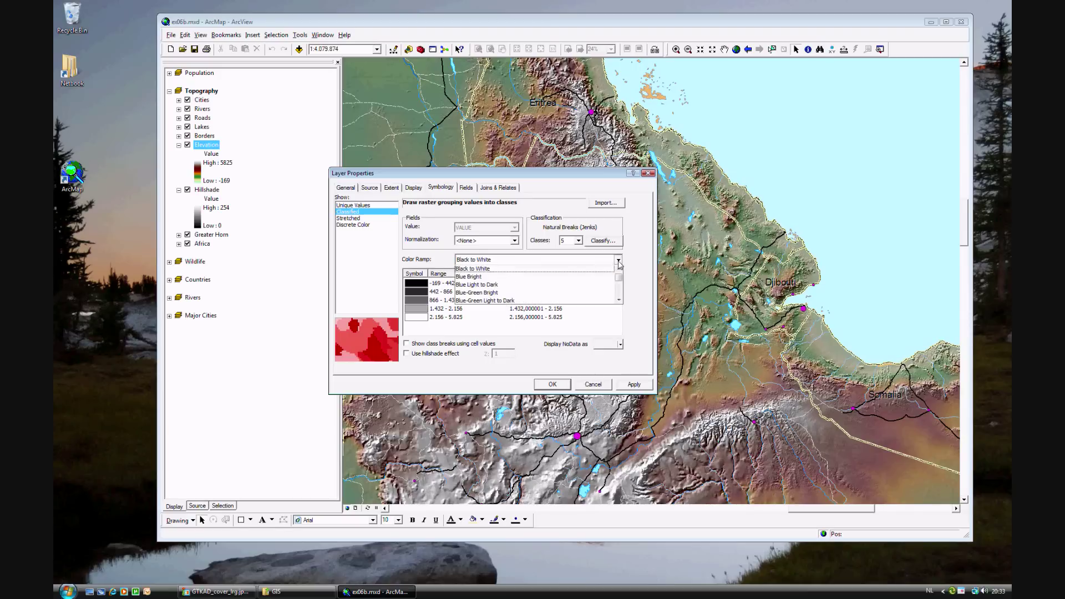
left_click(619, 302)
left_click(619, 301)
left_click(619, 302)
left_click(619, 302)
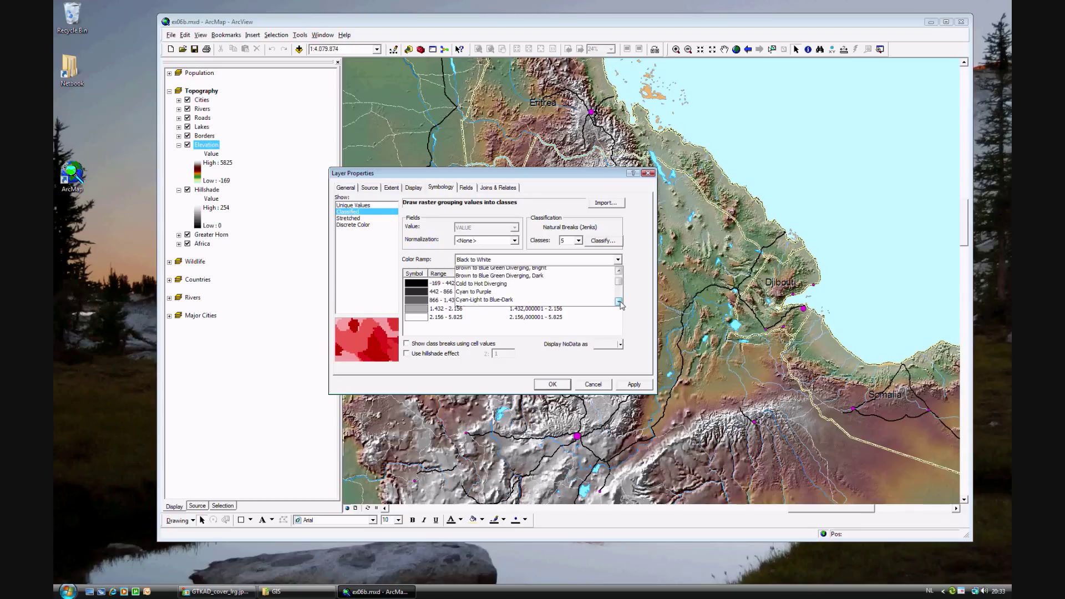
left_click(619, 301)
left_click(619, 301)
left_click(619, 301)
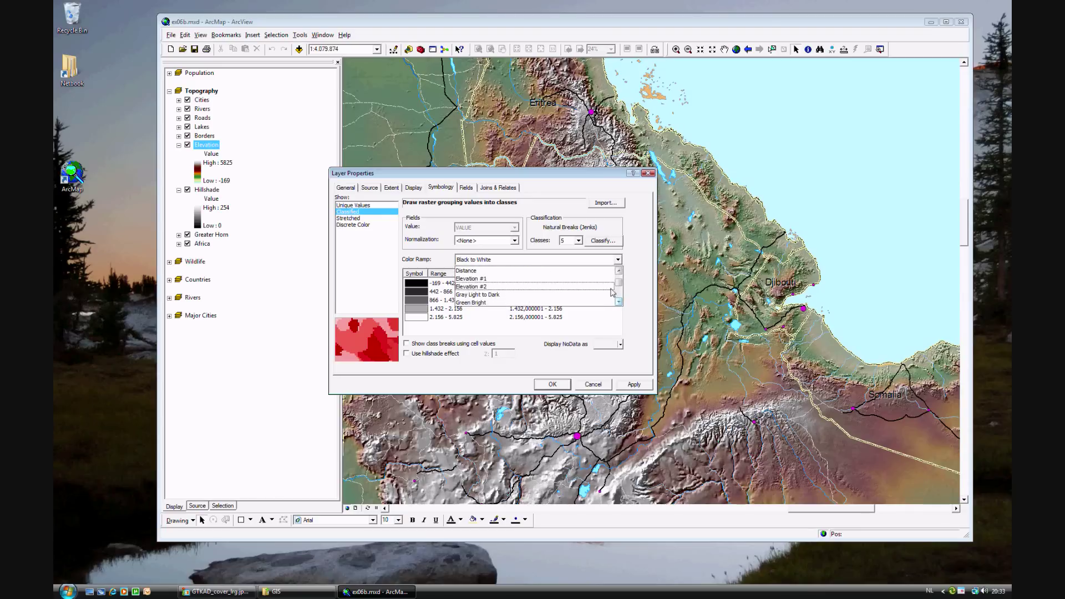
left_click(612, 292)
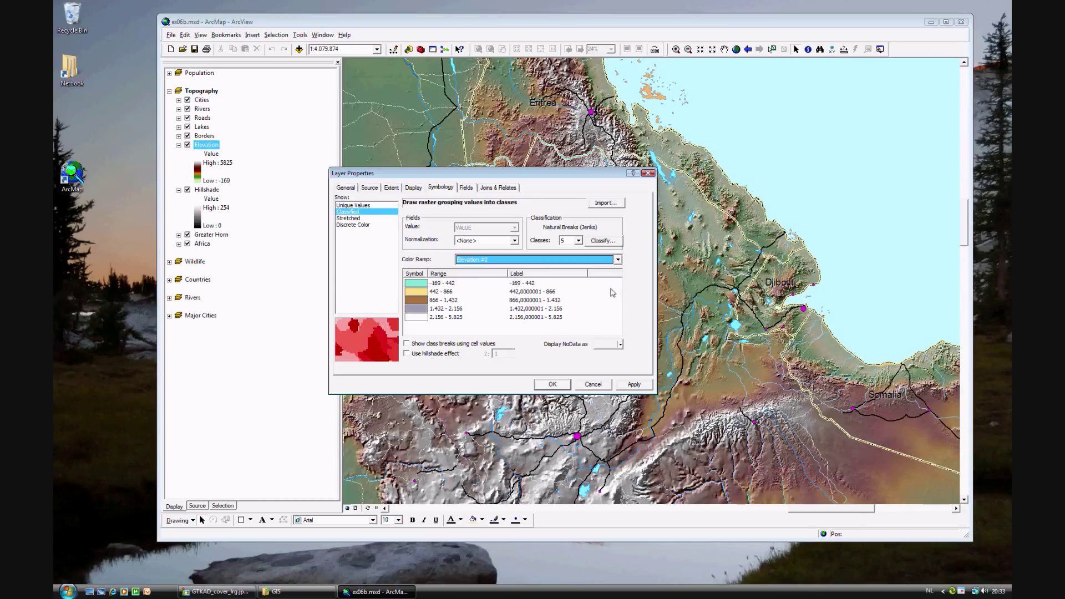
left_click(617, 260)
left_click(617, 271)
left_click(613, 271)
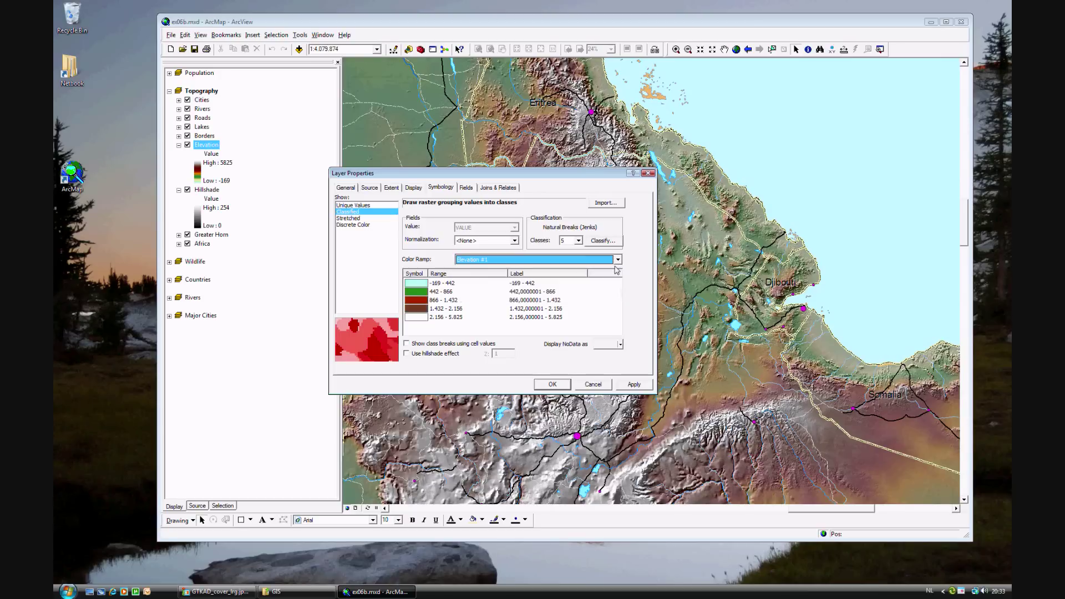
left_click(619, 263)
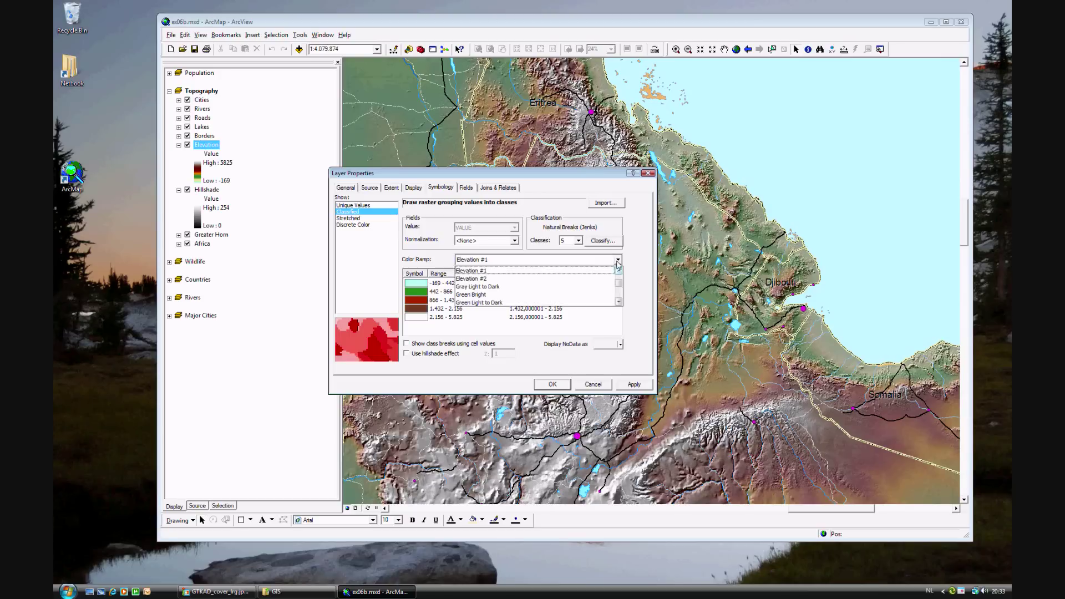
left_click(502, 282)
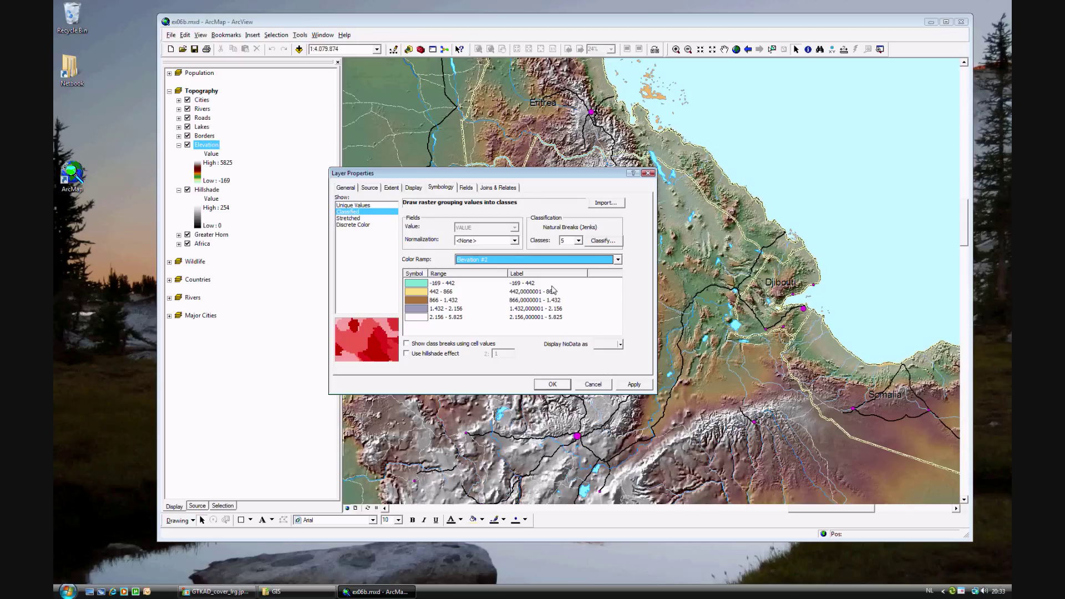
Increase the Elevation classification to 10 classes.
left_click(578, 241)
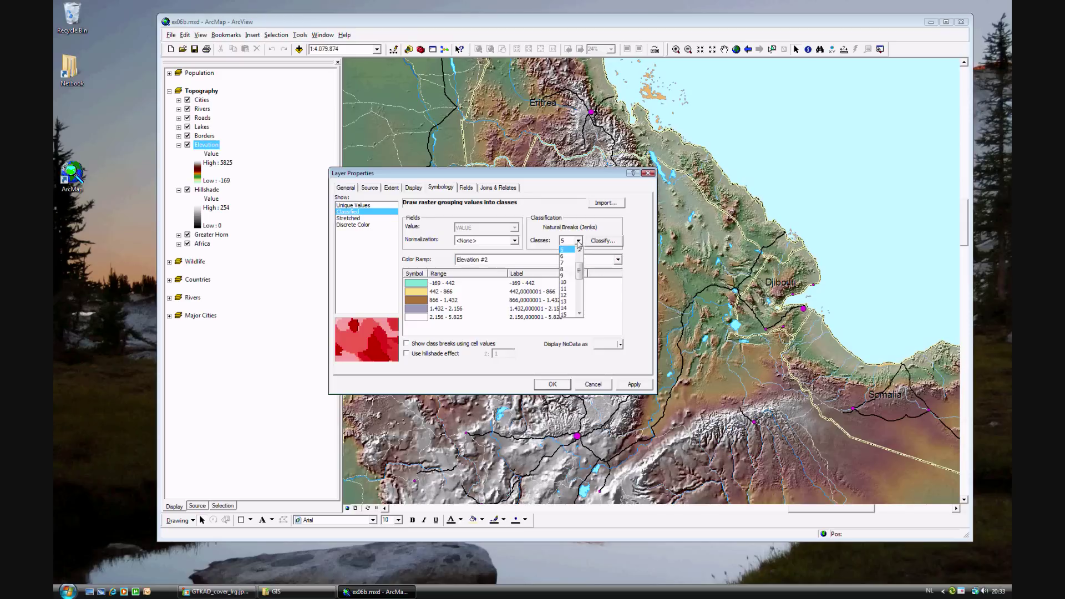
left_click(571, 284)
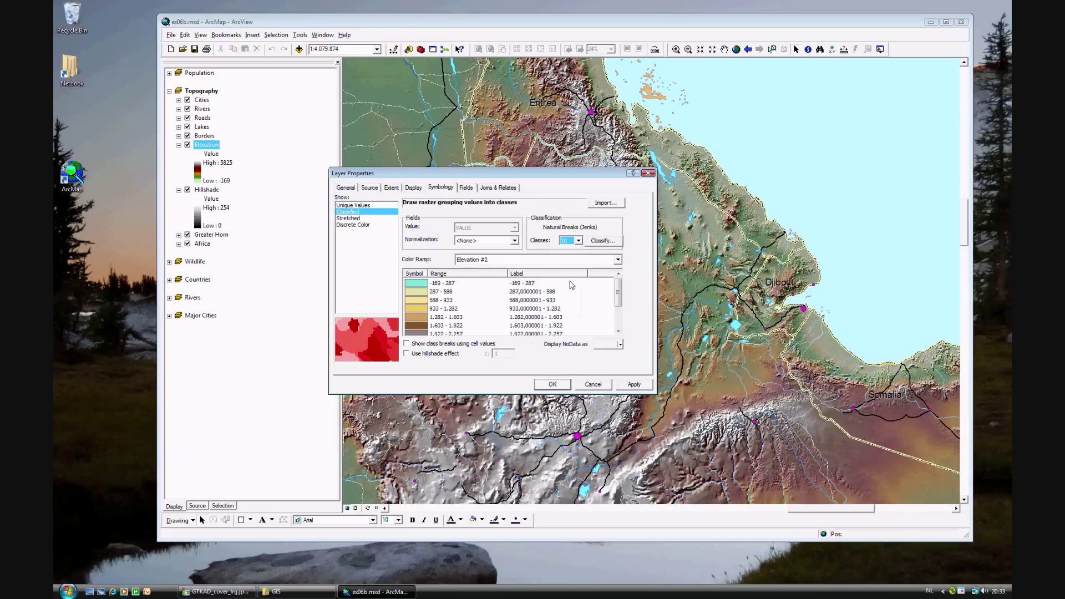
In the Classification dialog, change the method from Natural Breaks to Manual.
left_click(602, 244)
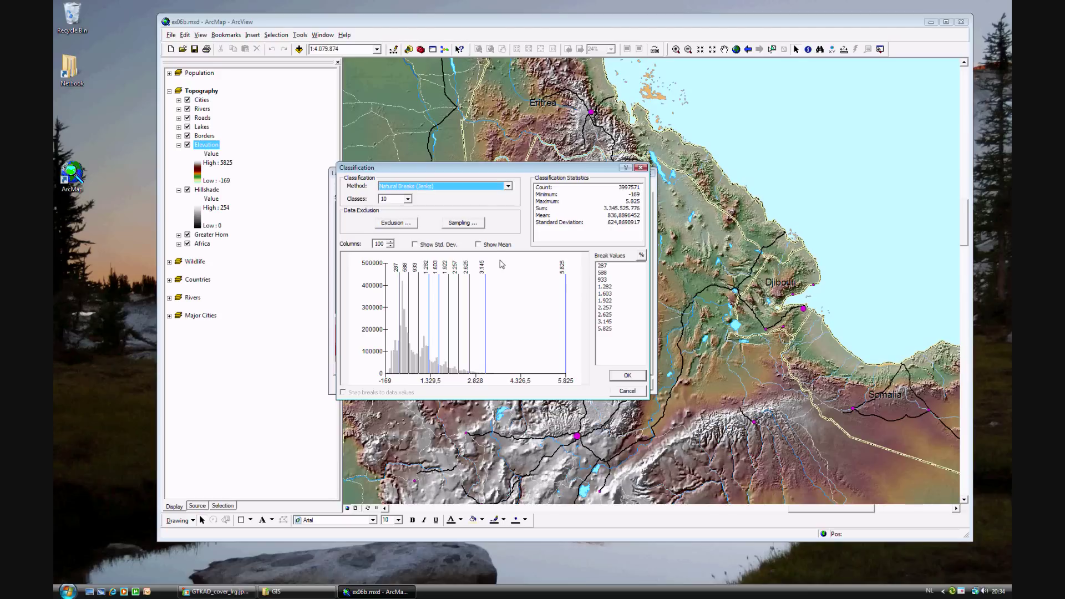
left_click(507, 187)
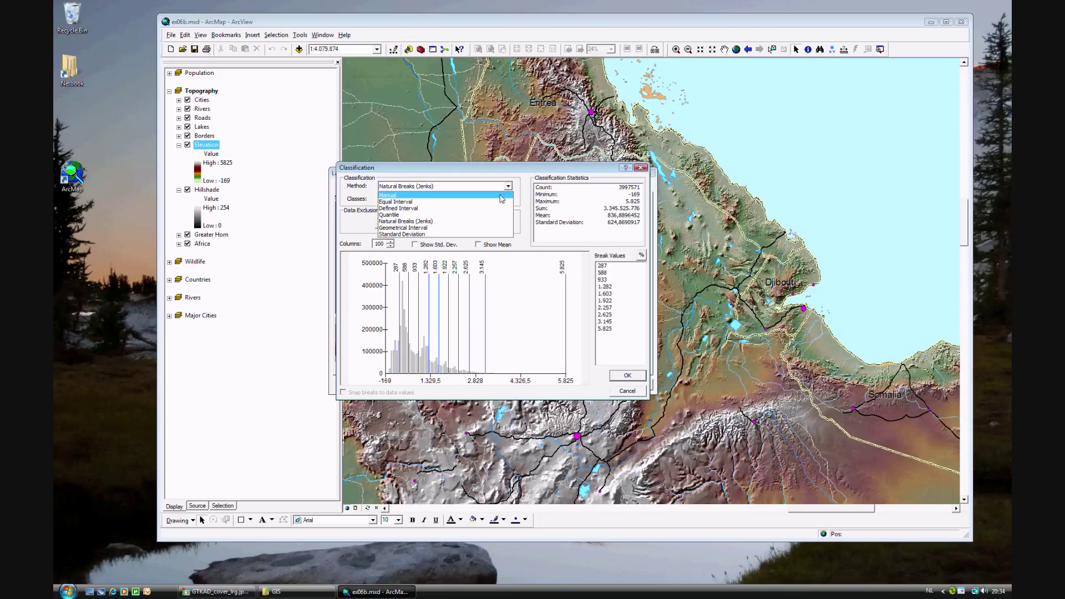
left_click(501, 195)
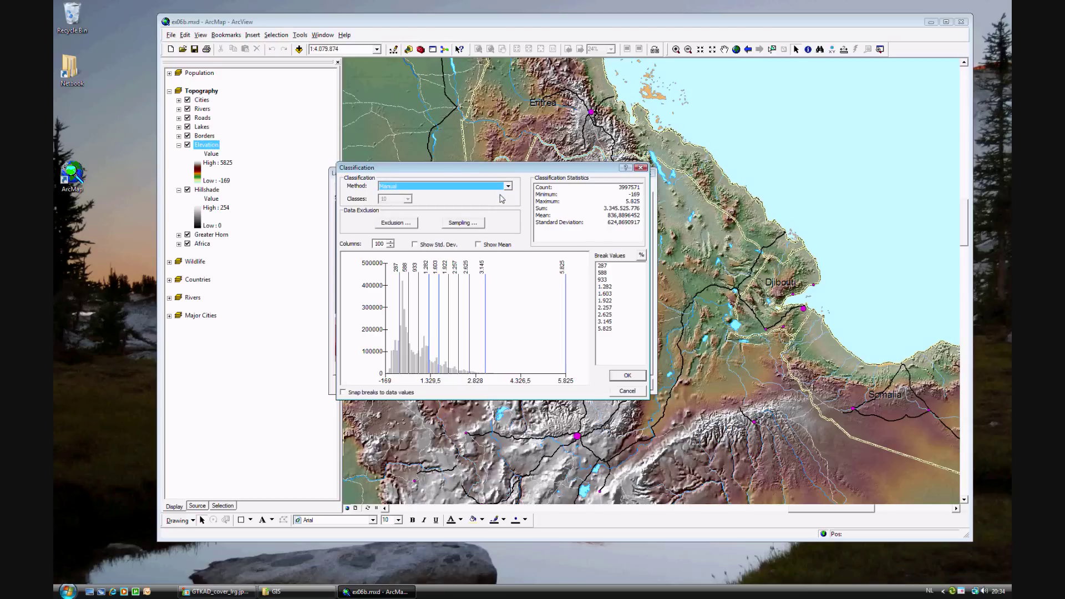
Enter 0 as the first break value, making the lowest class -169 to 0, and confirm.
left_click(603, 266)
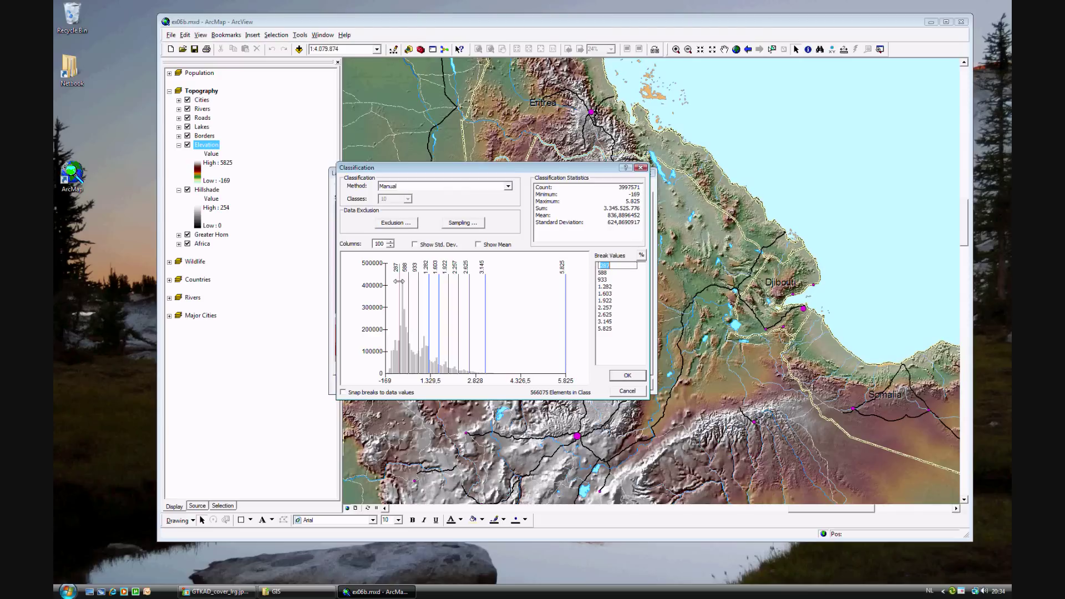
left_click_drag(399, 281, 401, 281)
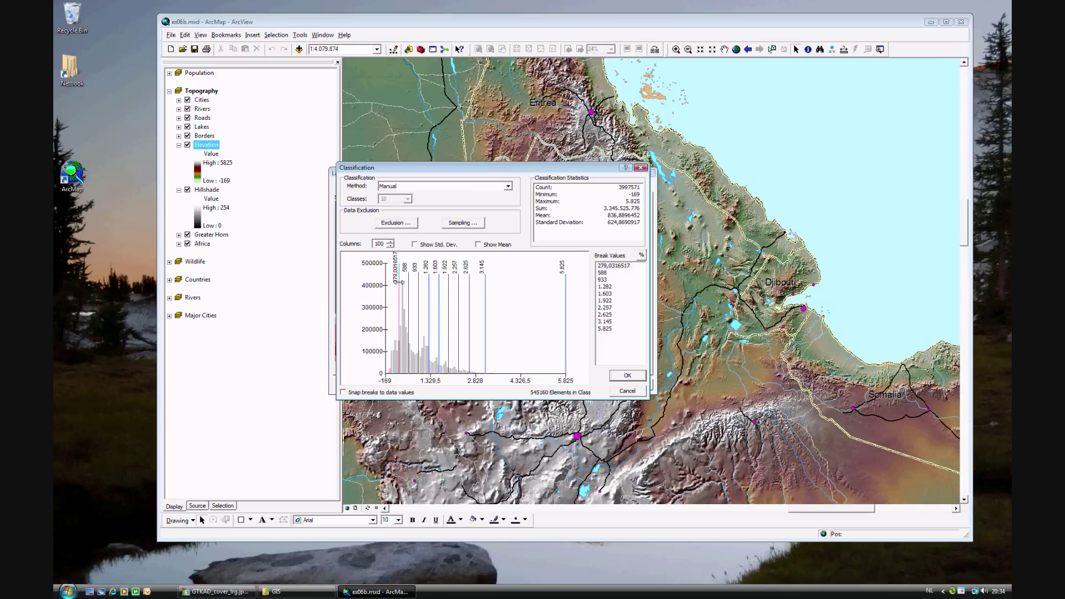
left_click(615, 267)
type("0")
left_click(627, 376)
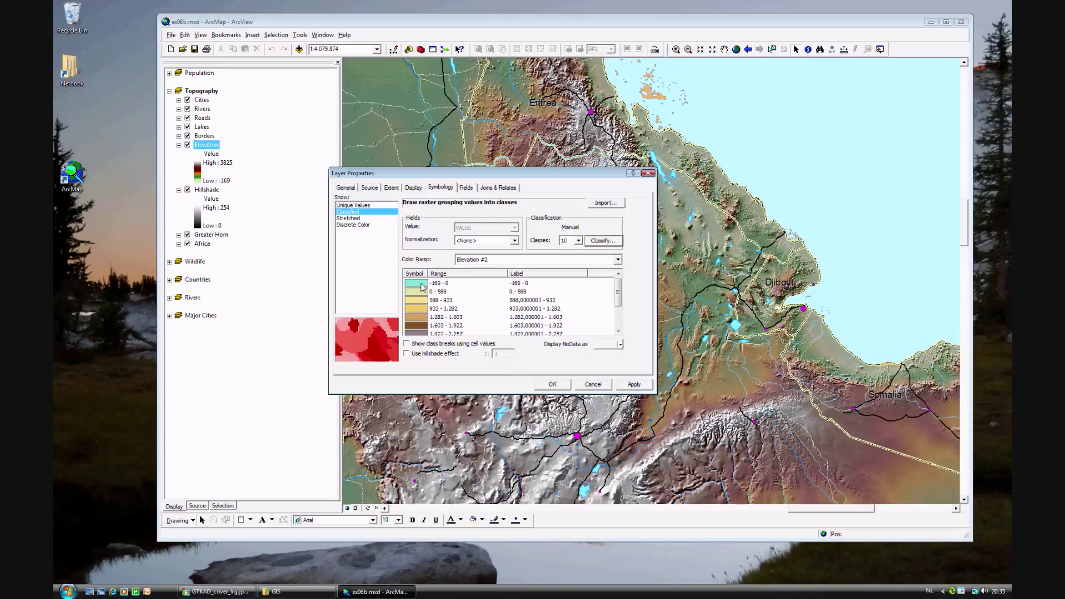
Make the -169 to 0 class symbol Mars Red and apply the manual classification.
left_click(421, 287)
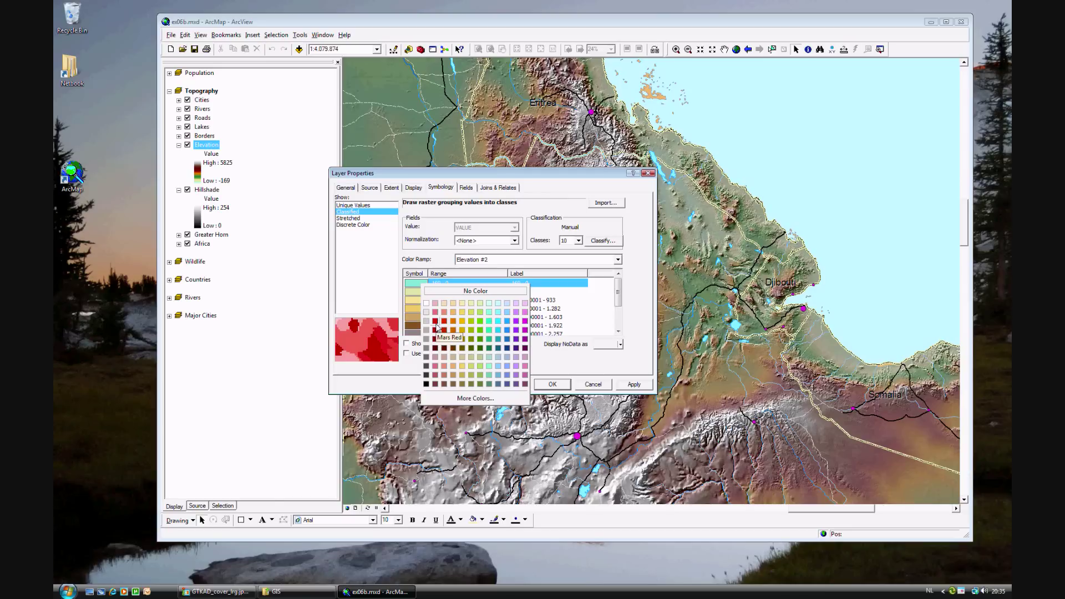
left_click(435, 326)
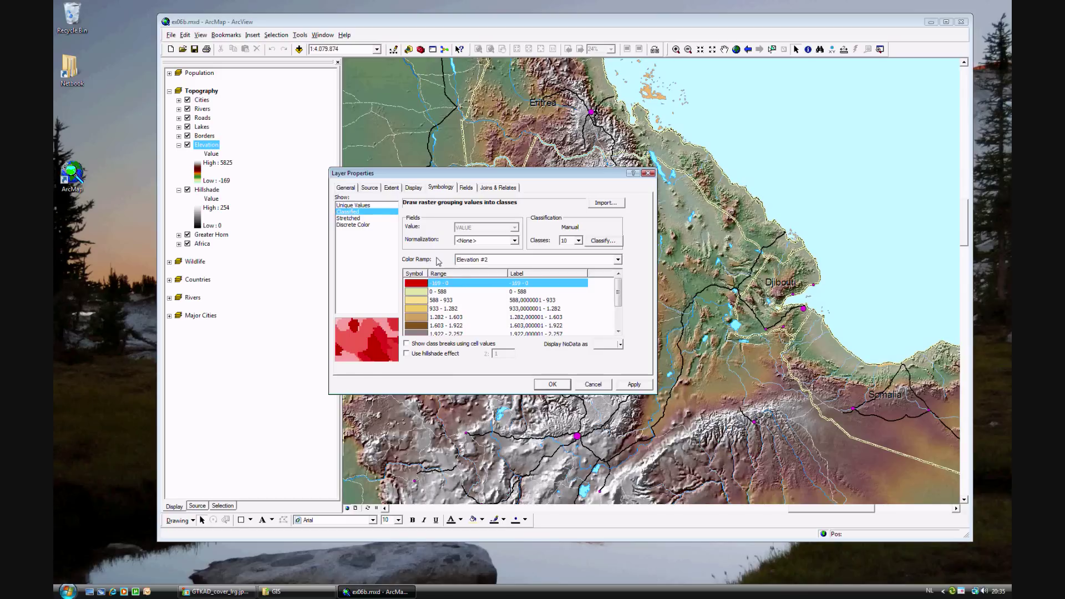
left_click(414, 188)
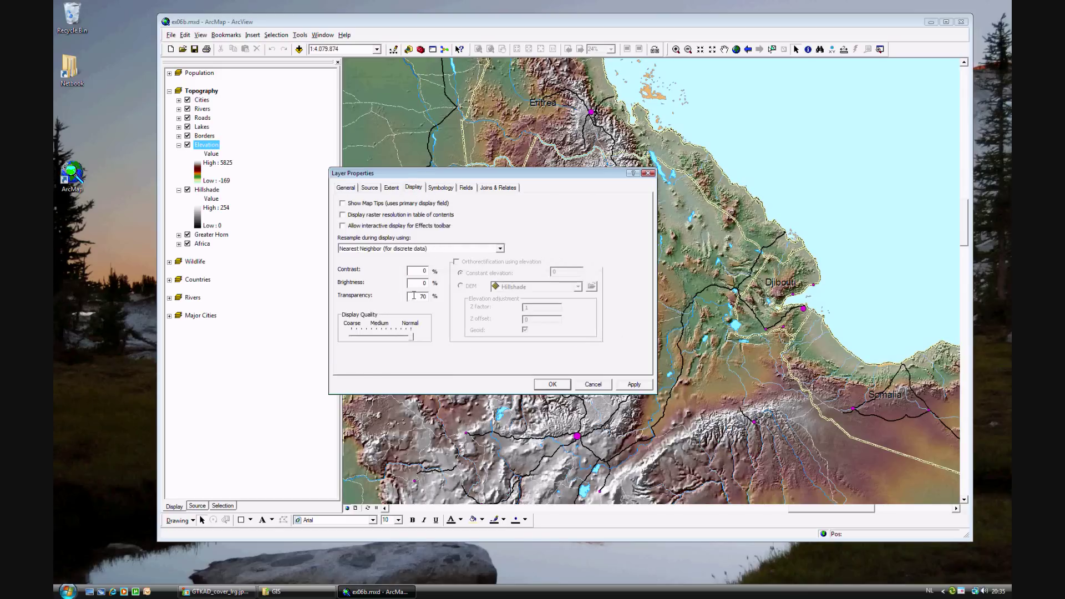
left_click(437, 190)
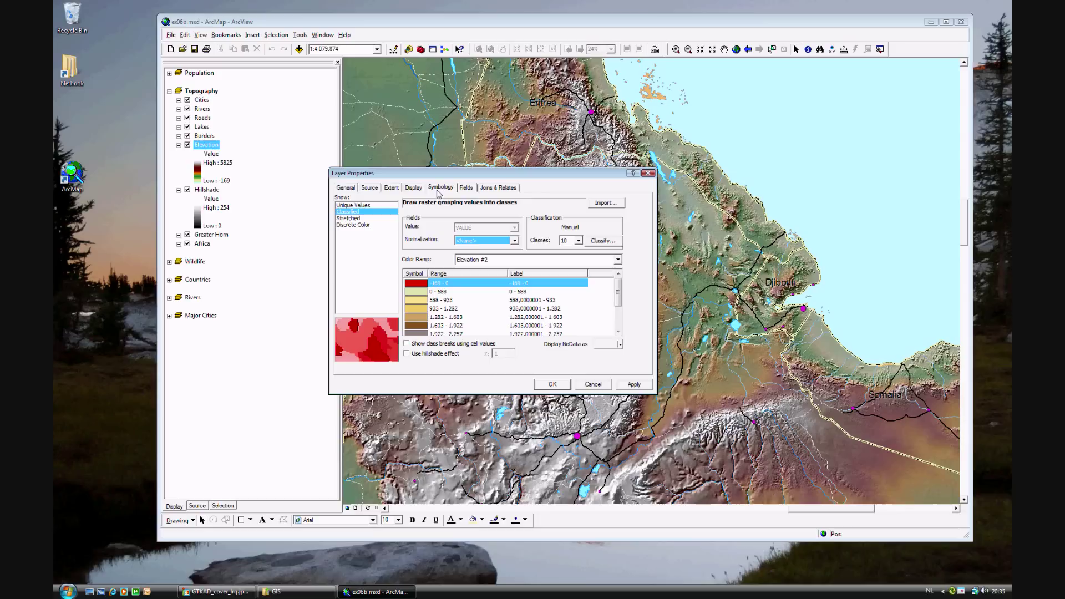
left_click_drag(525, 180, 380, 283)
left_click(489, 488)
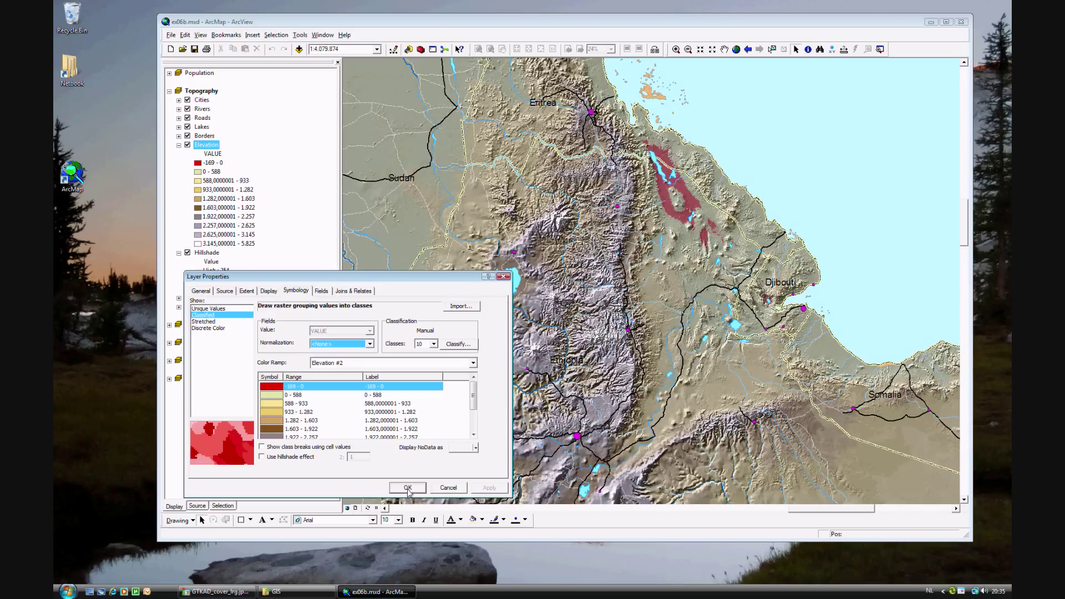
Confirm Layer Properties so the Elevation map keeps its ten manual classes with below-sea-level areas in red.
left_click(407, 488)
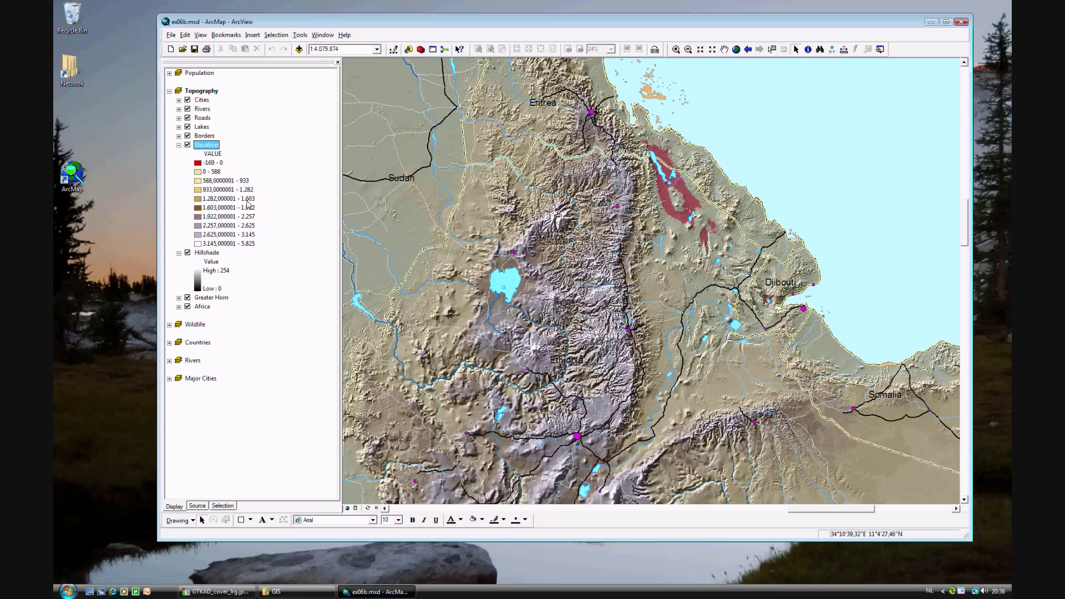
Format the Elevation class labels as rounded numbers with 0 decimal places and no thousands separators.
double_click(207, 147)
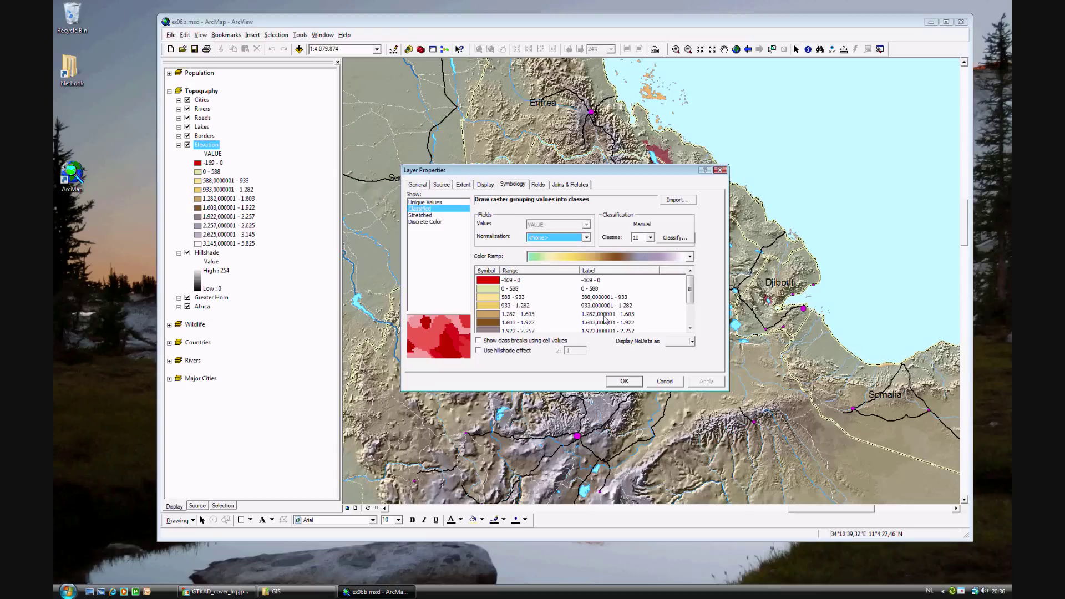
left_click(612, 271)
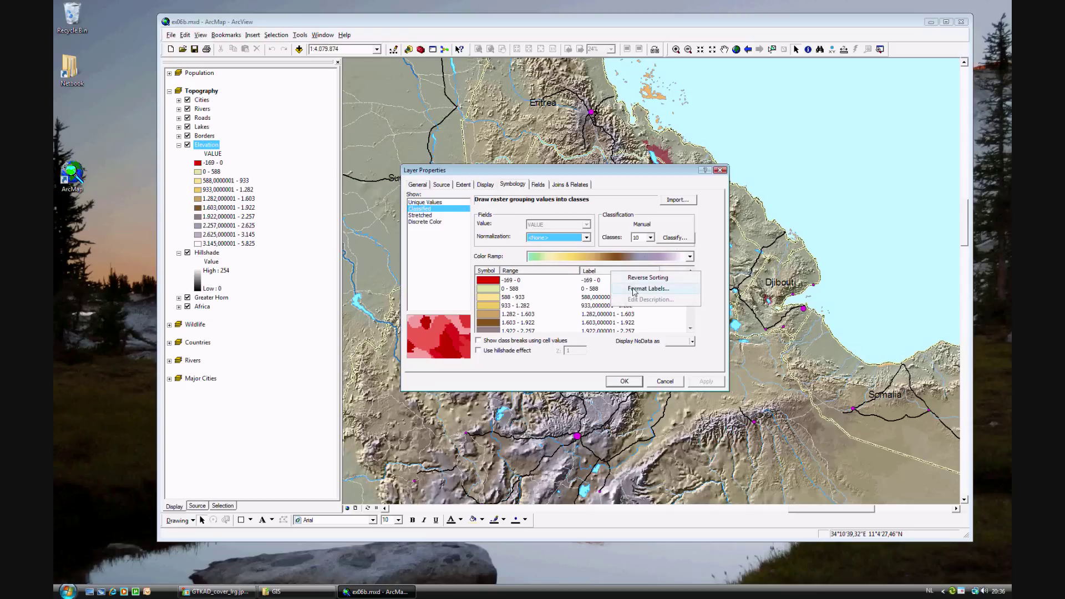
left_click(635, 289)
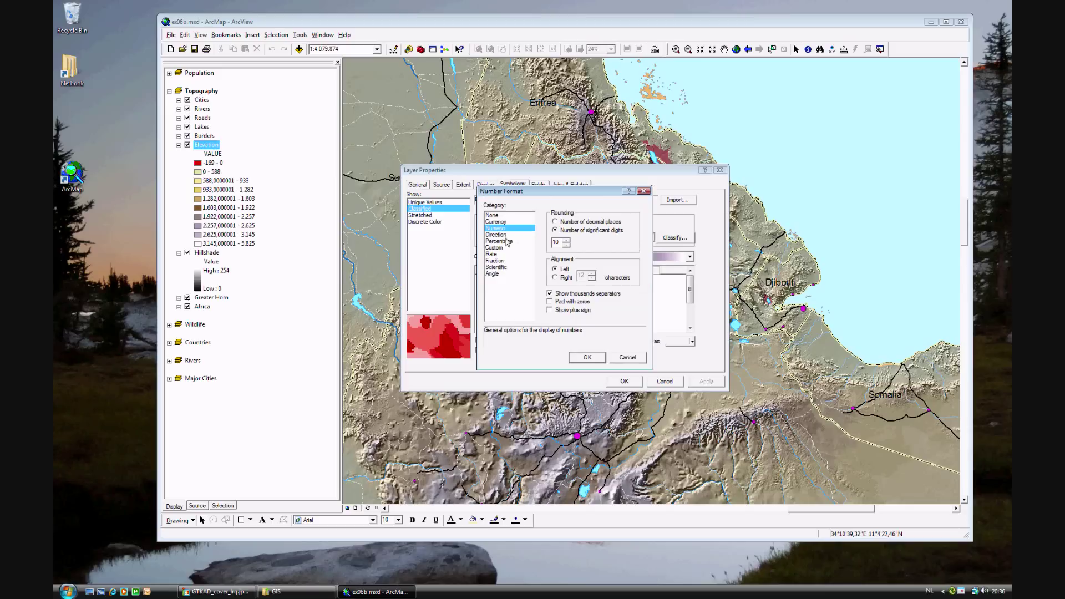
left_click(555, 222)
left_click(566, 246)
left_click(566, 246)
left_click(550, 294)
left_click(592, 358)
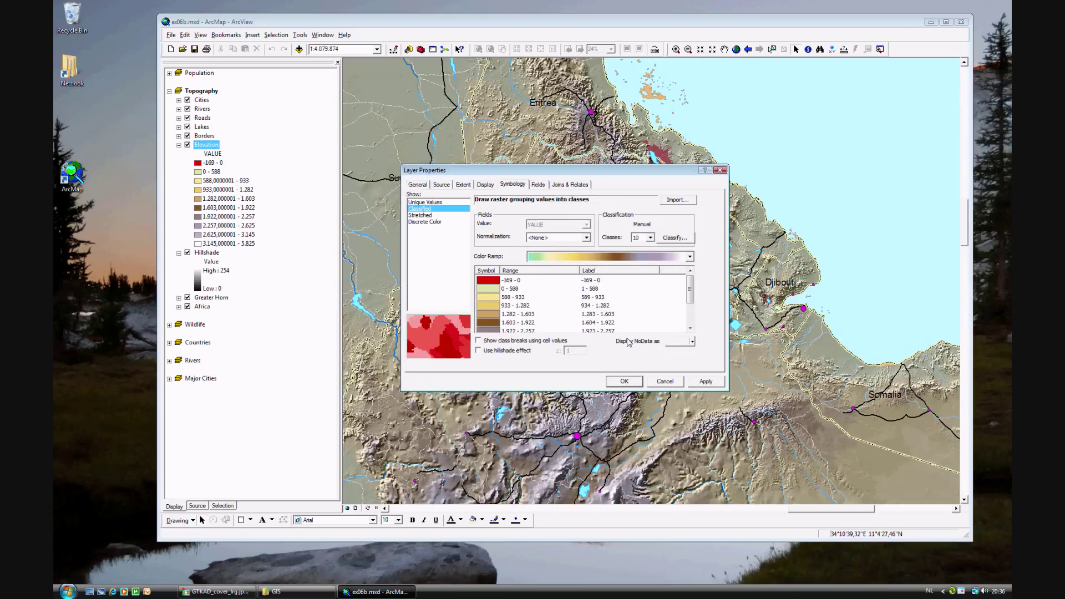
Apply the whole-number labels and zoom to the Elevation layer's extent over the Horn of Africa.
left_click(627, 384)
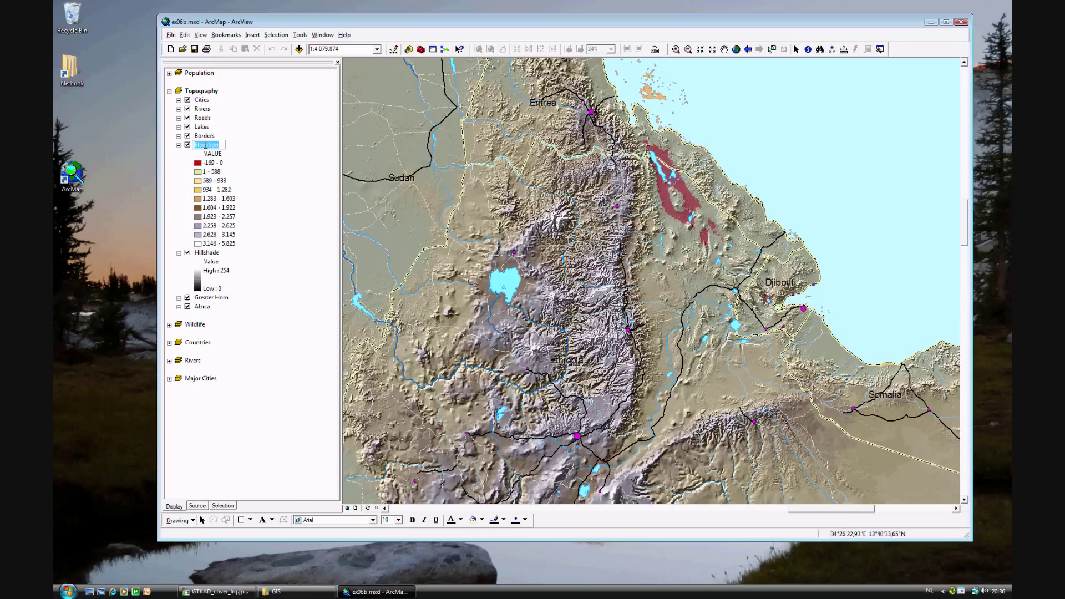
right_click(216, 149)
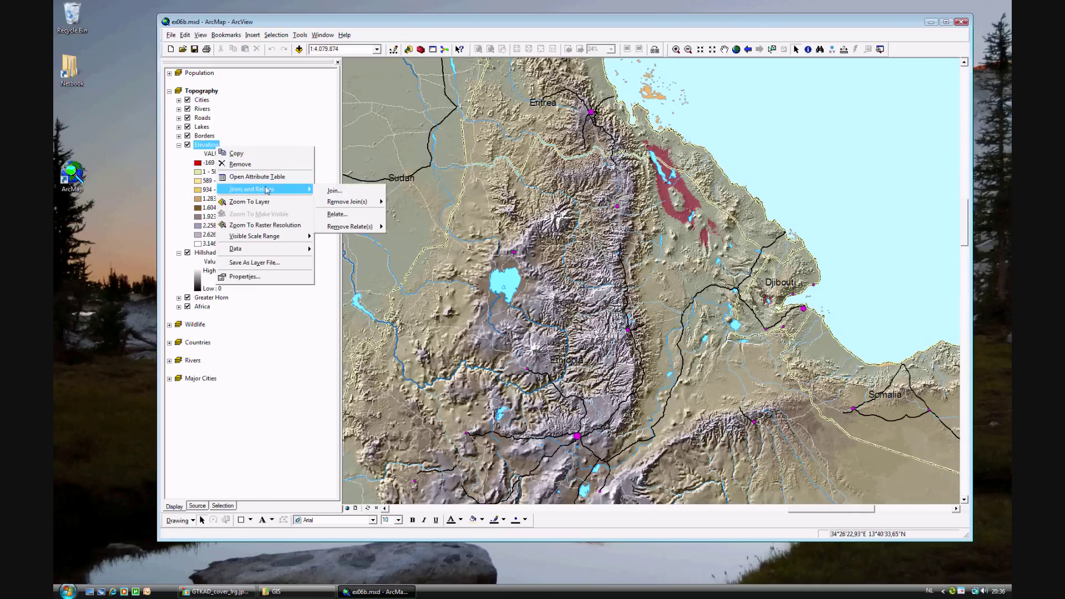
mouse_move(273, 250)
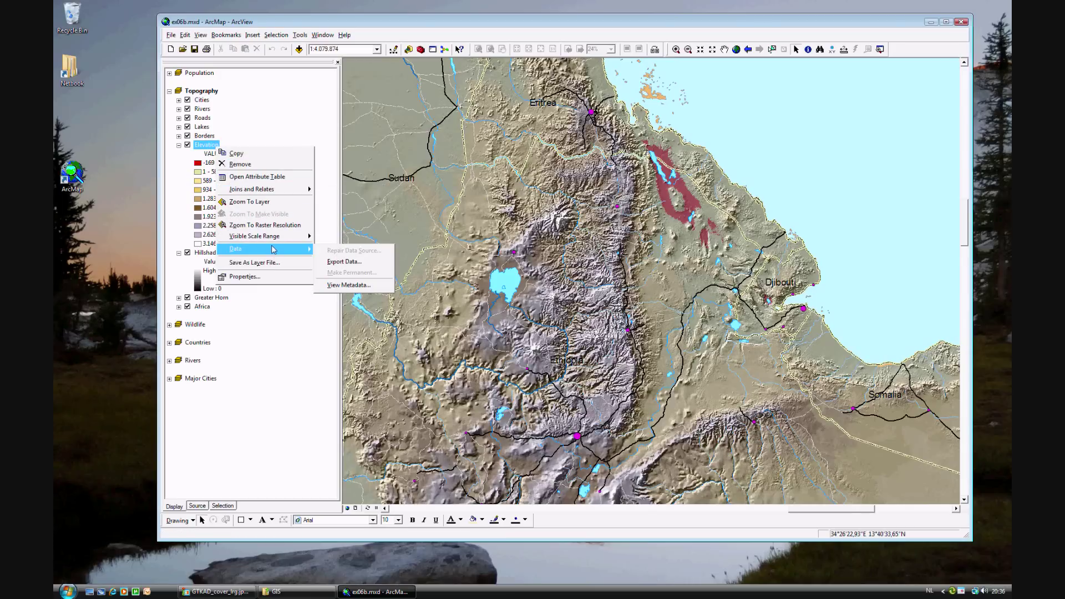
left_click(207, 144)
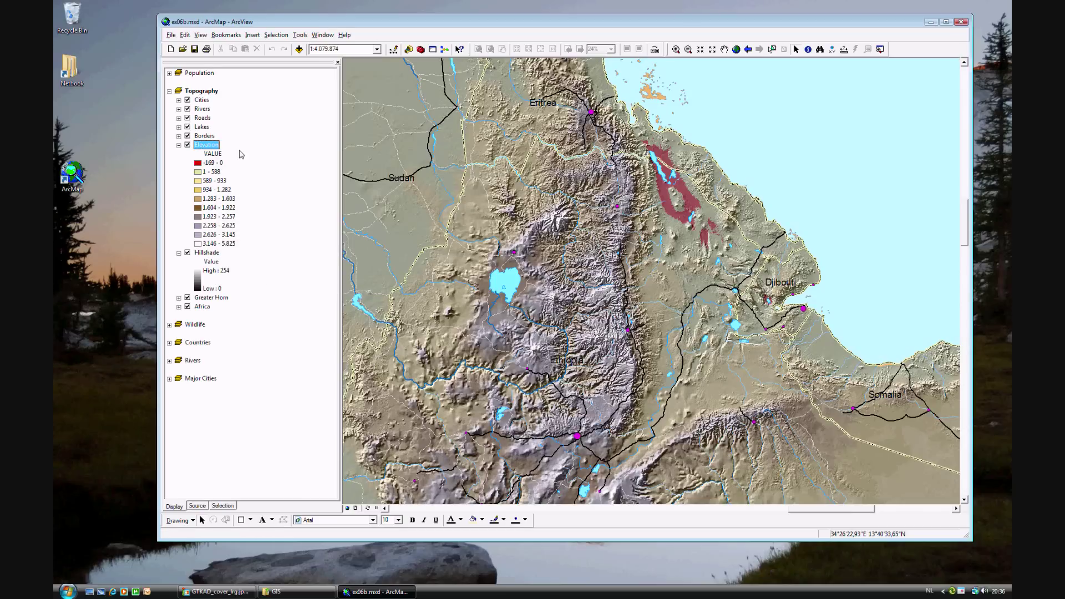
right_click(223, 148)
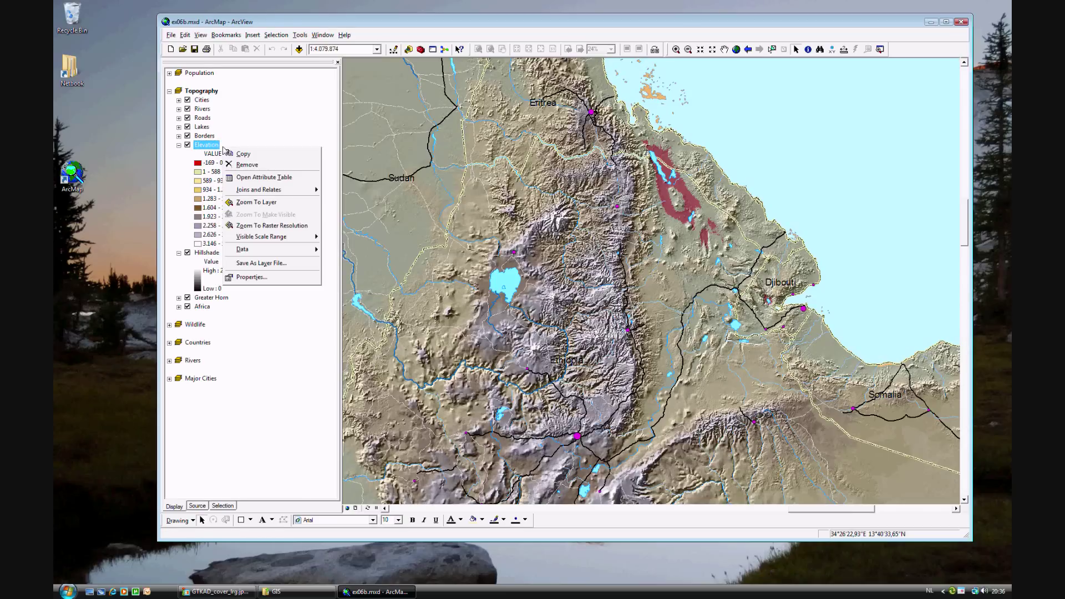
left_click(273, 203)
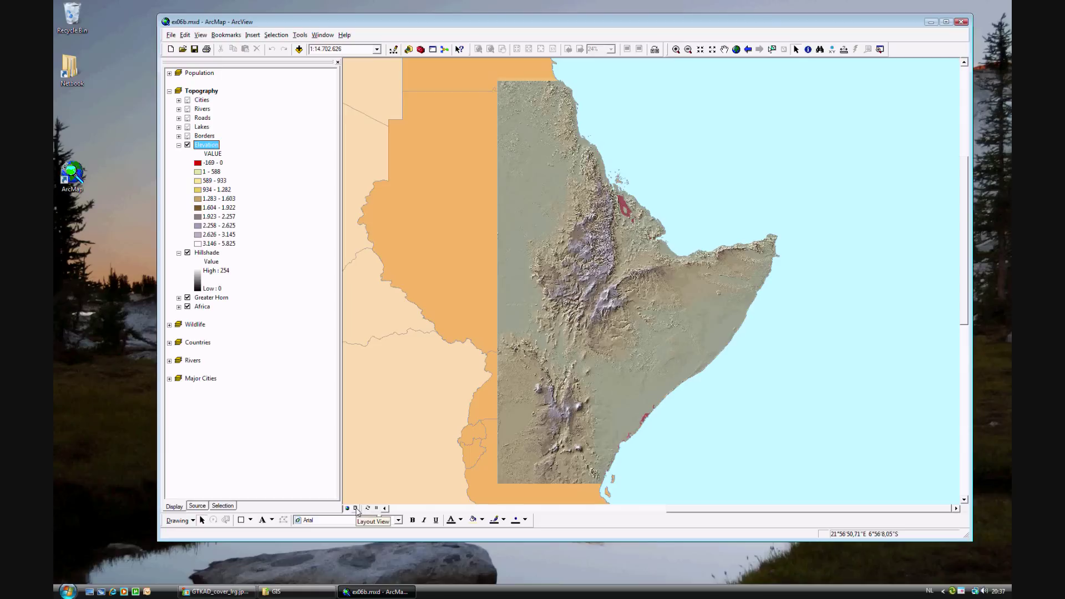
Switch to the Africa Atlas layout, where the Topography frame shows the Horn of Africa elevation.
left_click(355, 508)
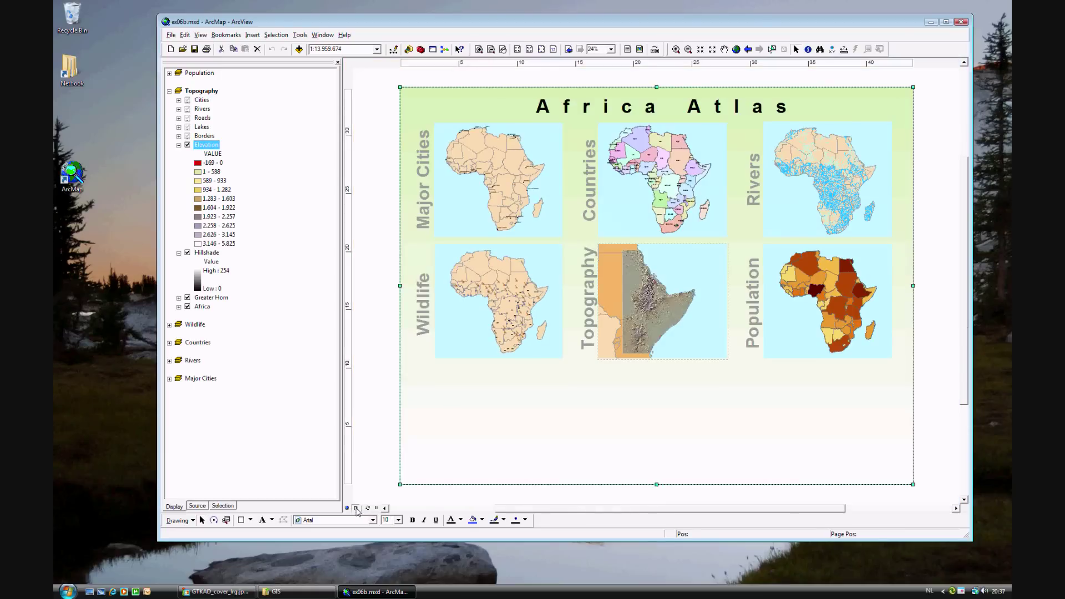